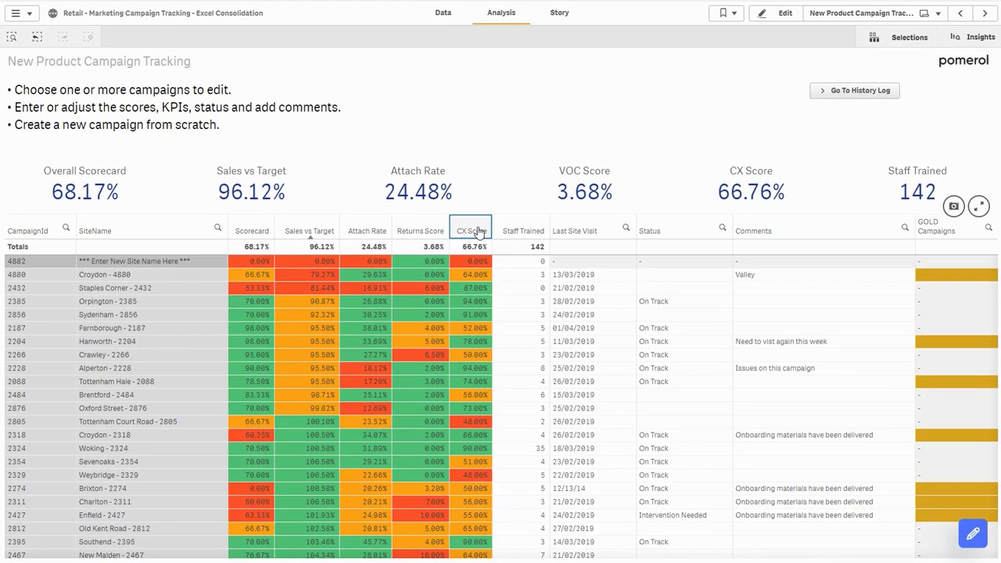
Sort the campaign table by CX Score, then by CampaignId ascending, starting at 2088 Tottenham Hale.
click(478, 231)
click(536, 232)
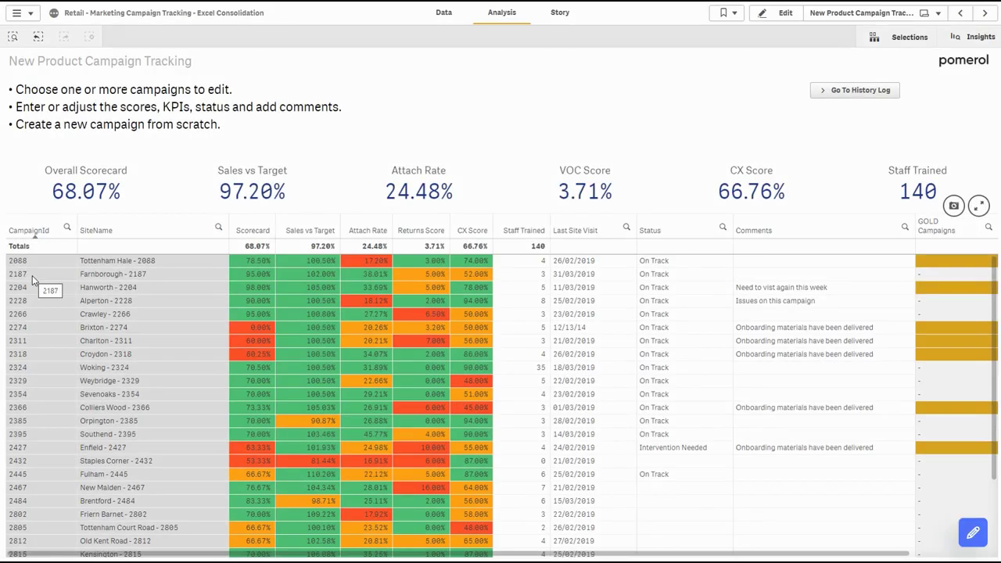
Filter to campaigns 2187, 2204 and 2228 and open their three records in Edit Data.
drag(35, 274, 35, 301)
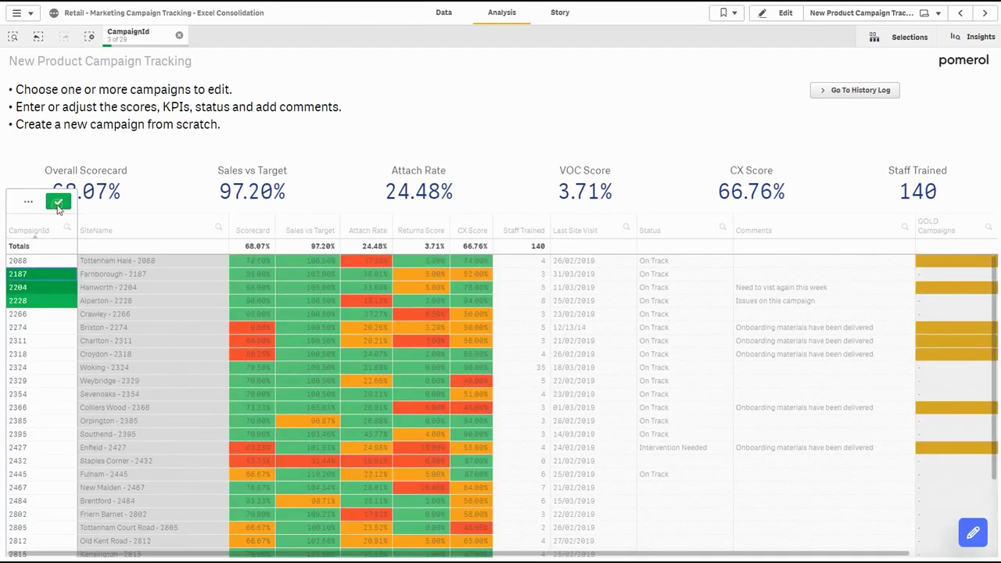
click(58, 203)
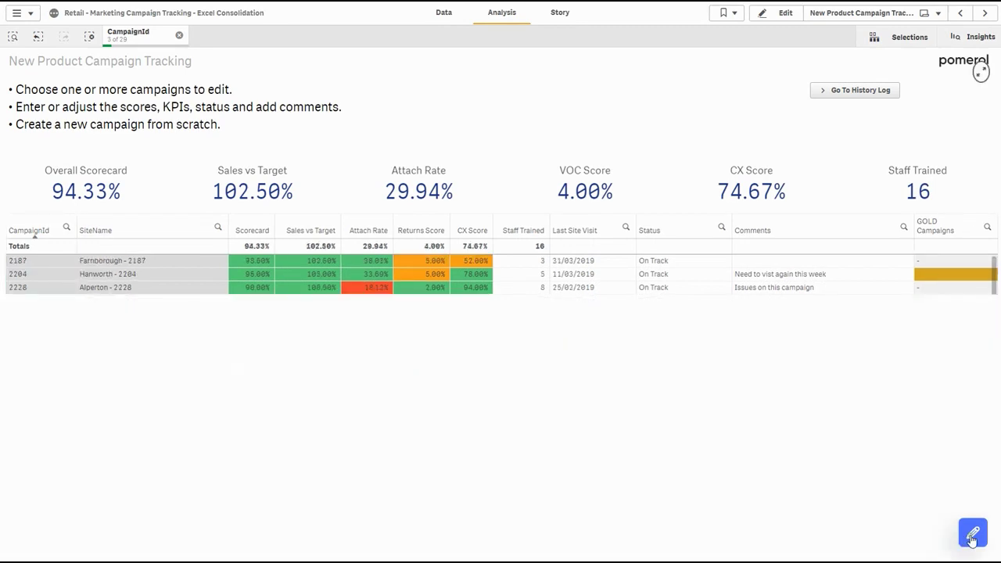
click(972, 533)
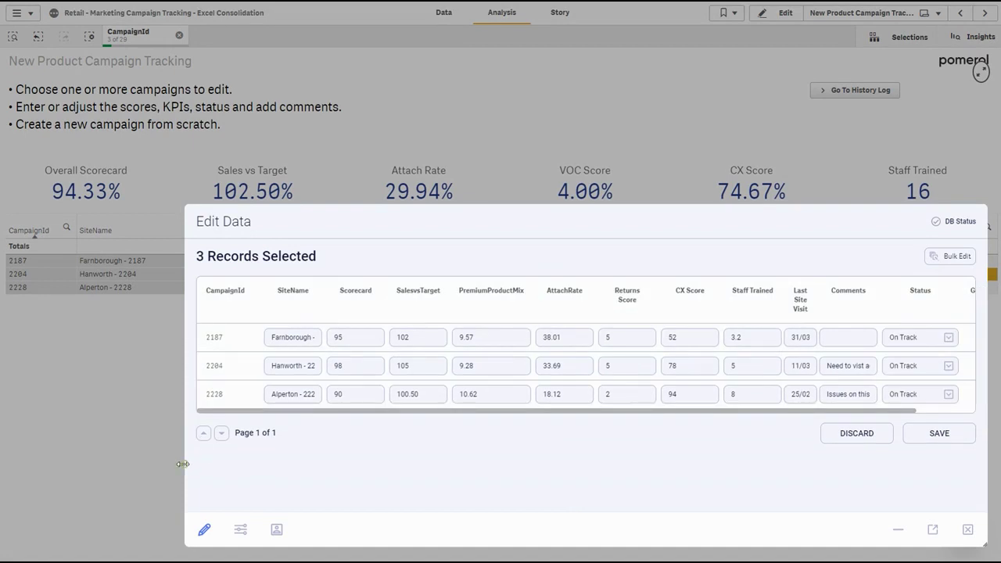
Widen the Edit Data dialog and set campaign 2187's Scorecard to 98 and SalesvsTarget to 105.
drag(182, 464, 76, 464)
click(236, 329)
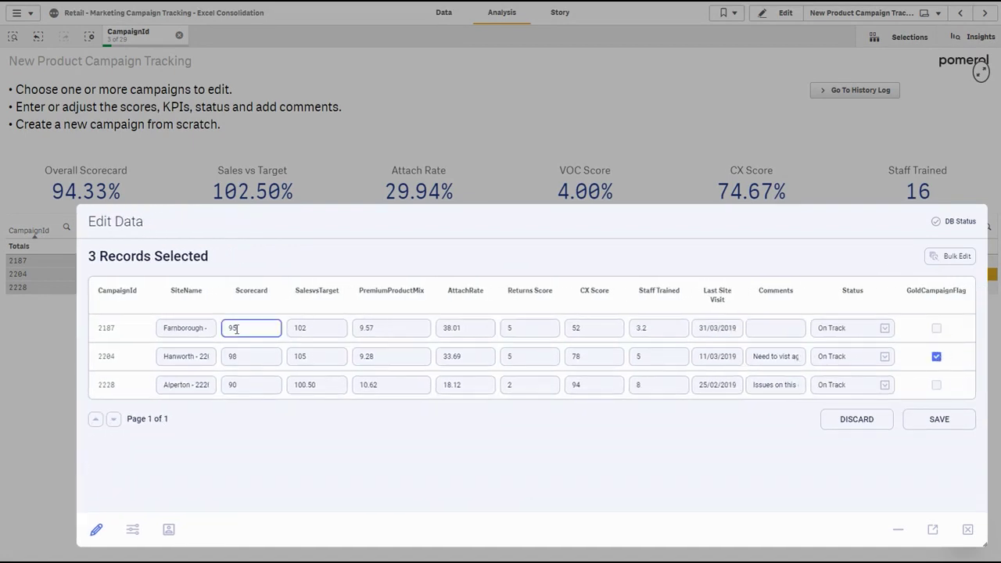
key(BackSpace)
text(8)
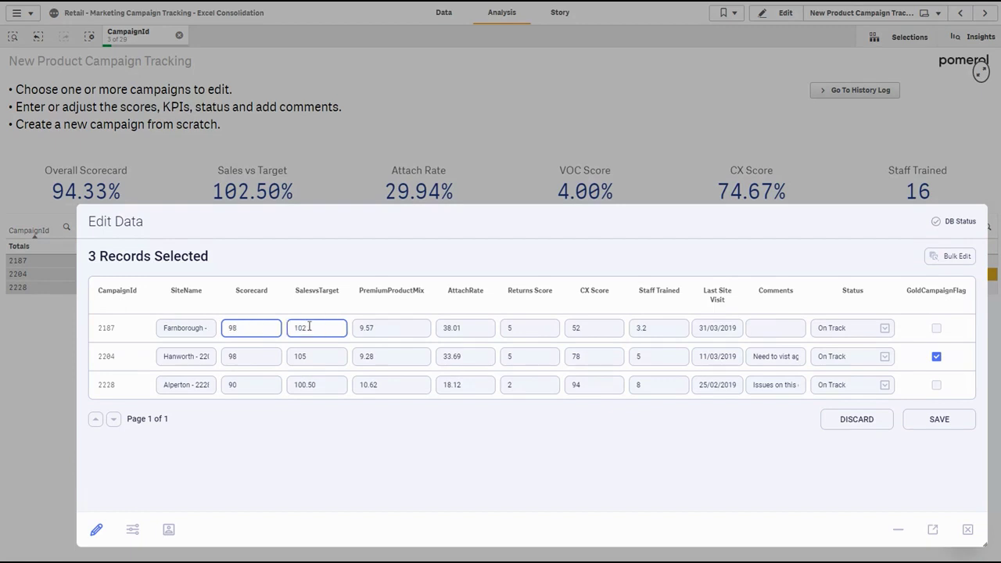
double_click(297, 329)
text(105)
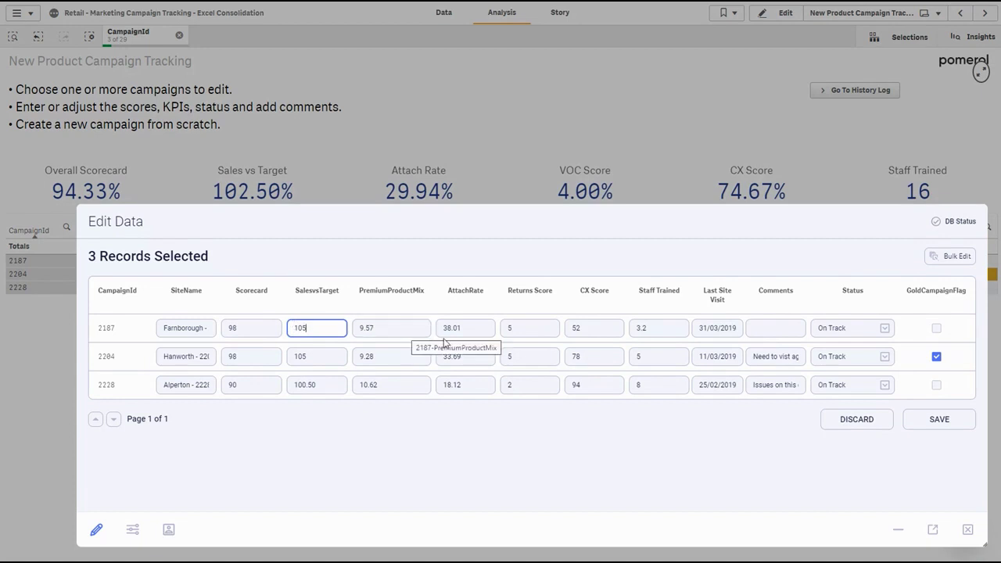
Set campaign 2187's Returns Score to 4, Staff Trained to 5 and last site visit to 01/04/2019.
click(516, 328)
key(BackSpace)
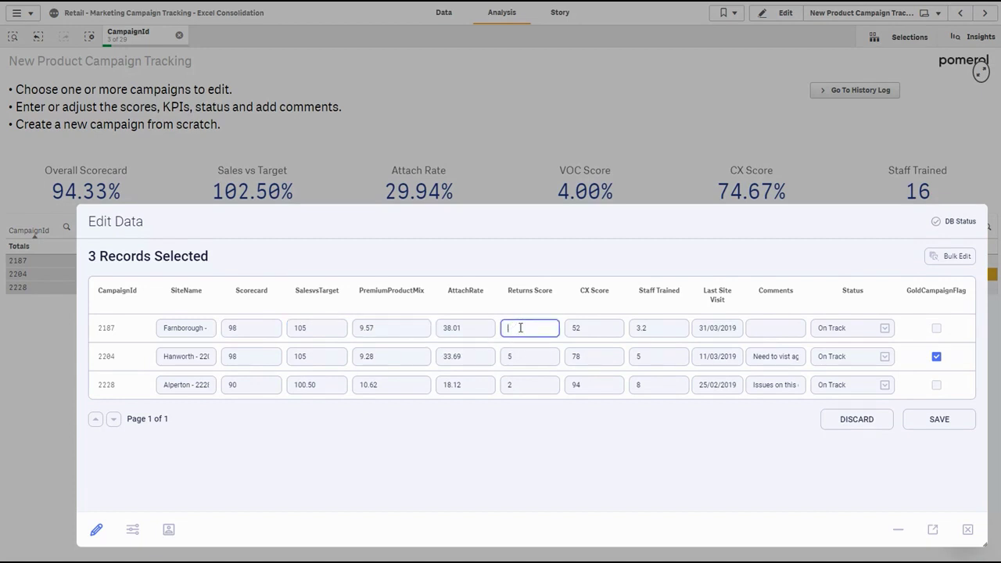
text(4)
drag(657, 327, 633, 327)
text(5)
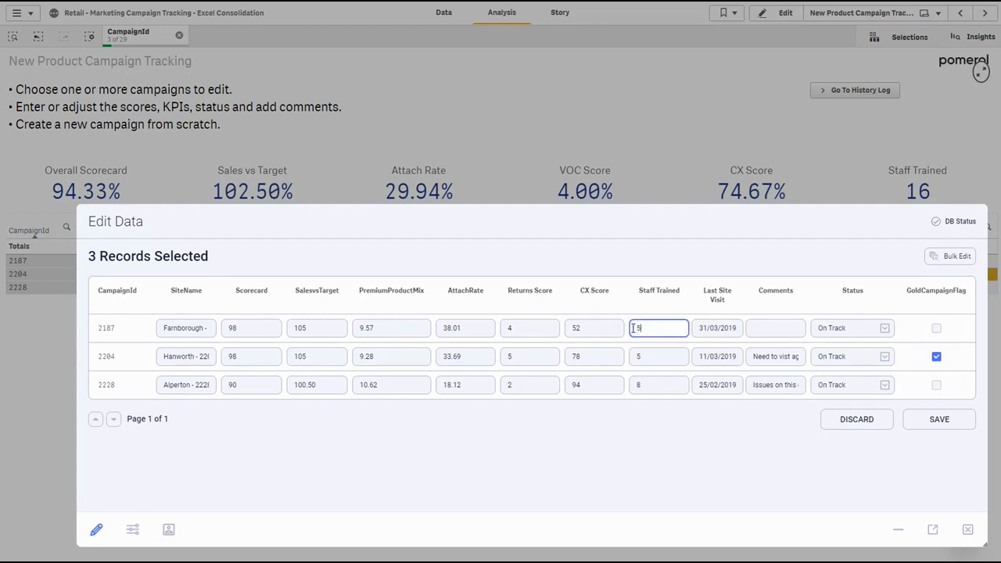
click(719, 327)
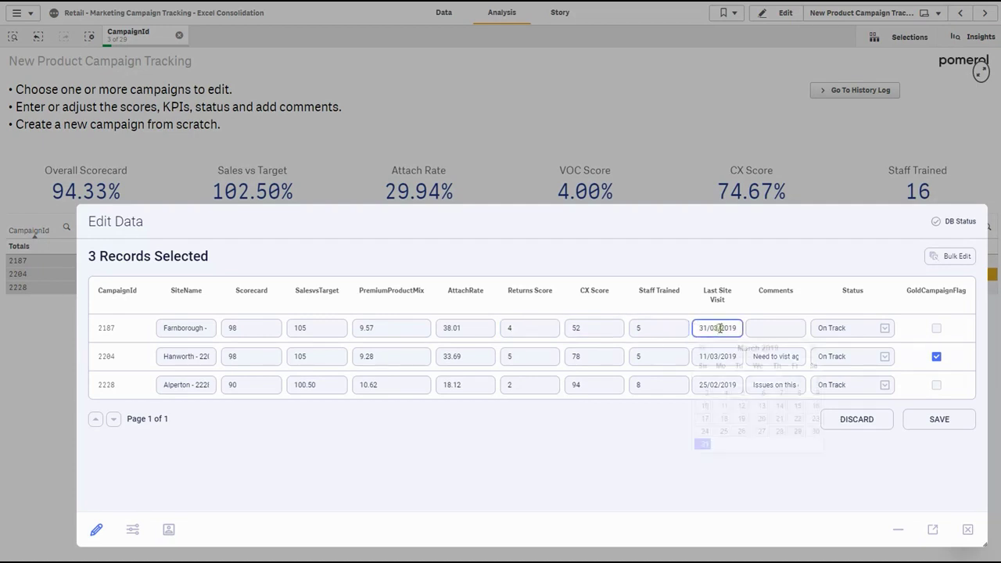
click(813, 348)
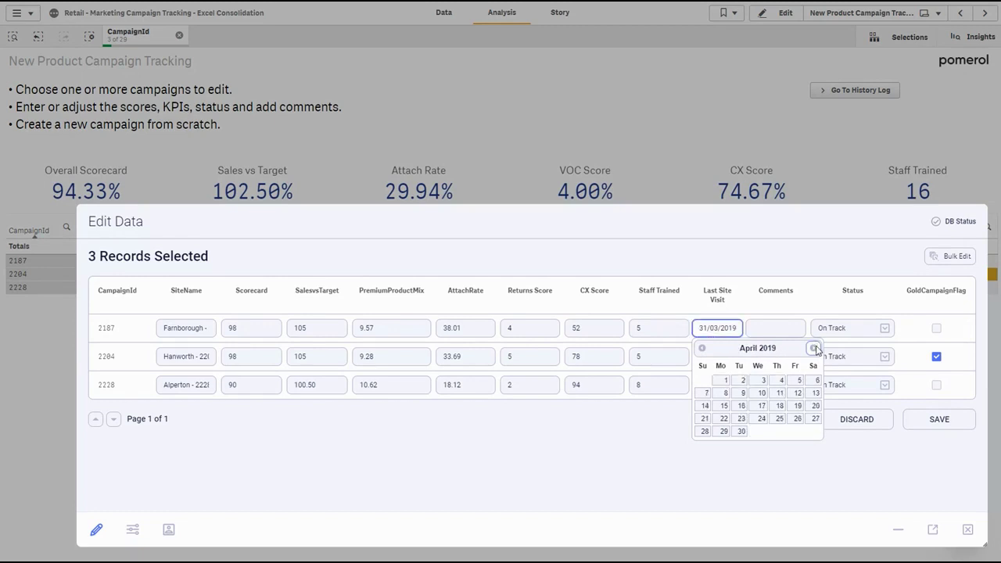
click(726, 380)
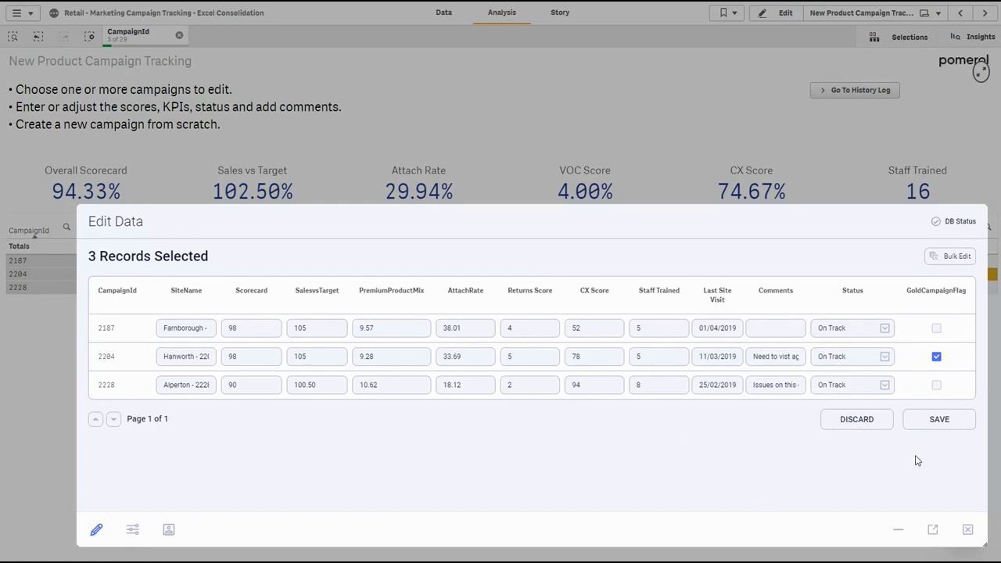
Save campaign 2187's edited Scorecard, Returns Score, Staff Trained and visit date to the database.
click(938, 421)
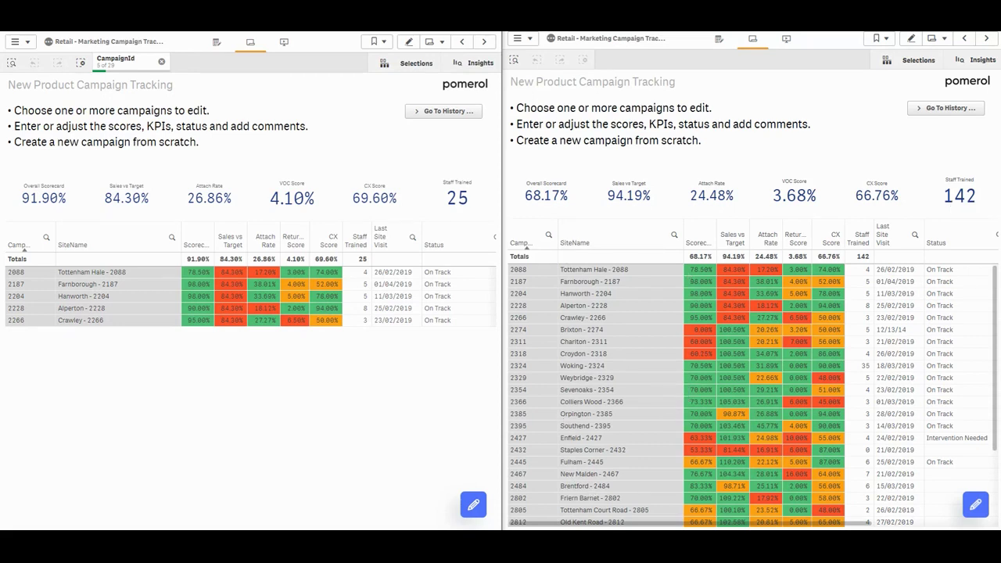
Open campaigns 2088, 2187, 2204, 2228 and 2266 together in Edit Data for bulk editing.
click(405, 461)
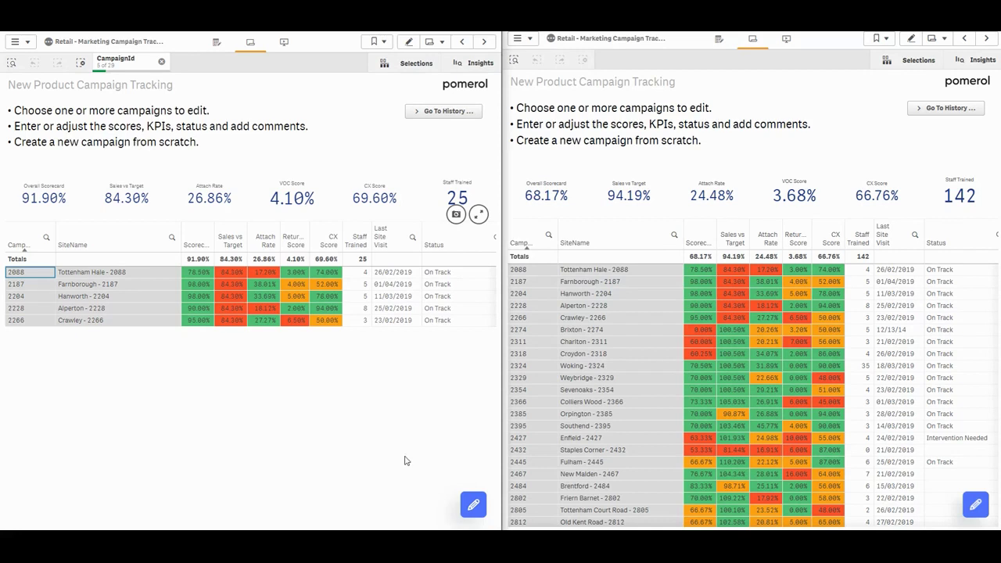
click(471, 506)
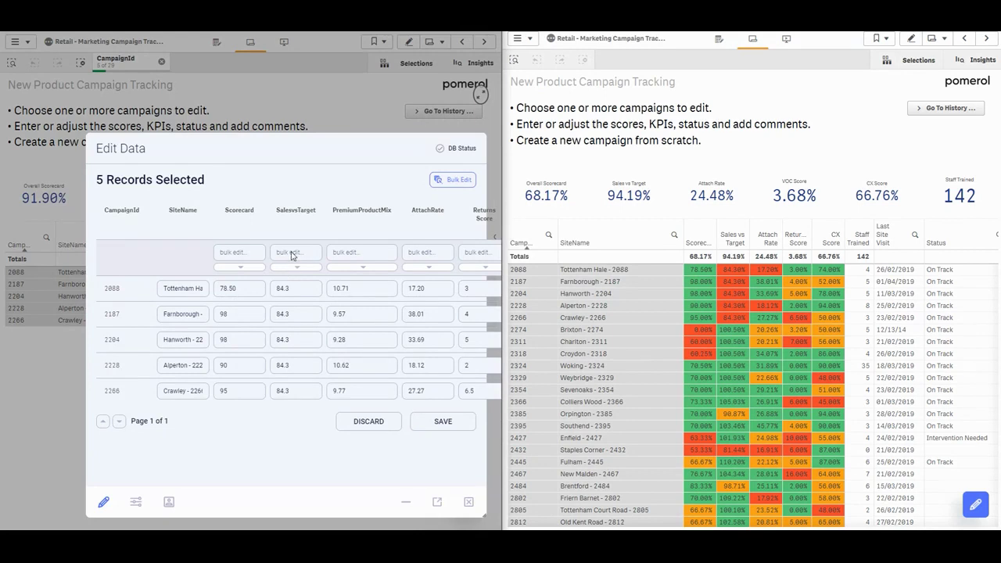
Bulk-apply SalesvsTarget 95.5 to all five campaigns and save it to the database.
click(291, 253)
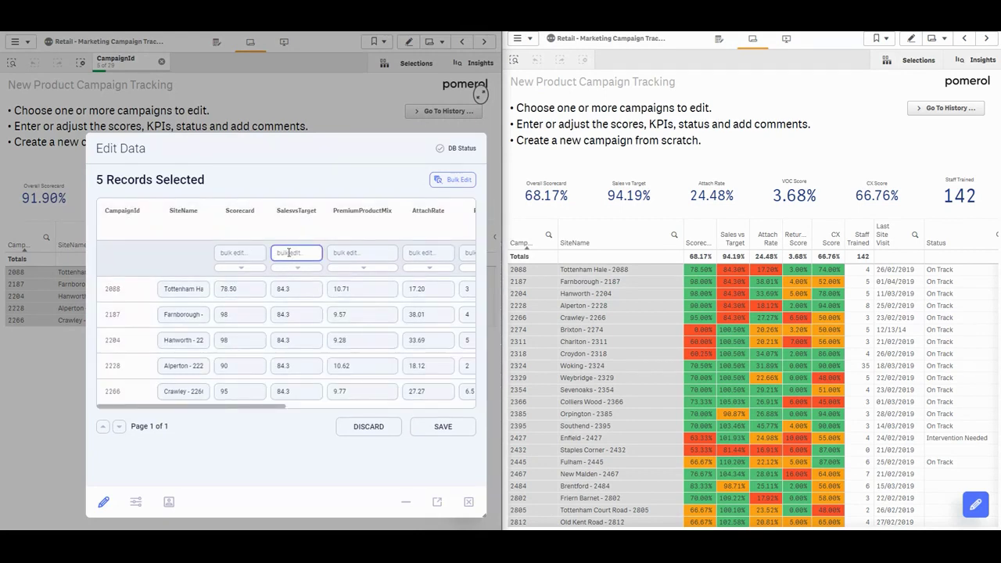
text(95)
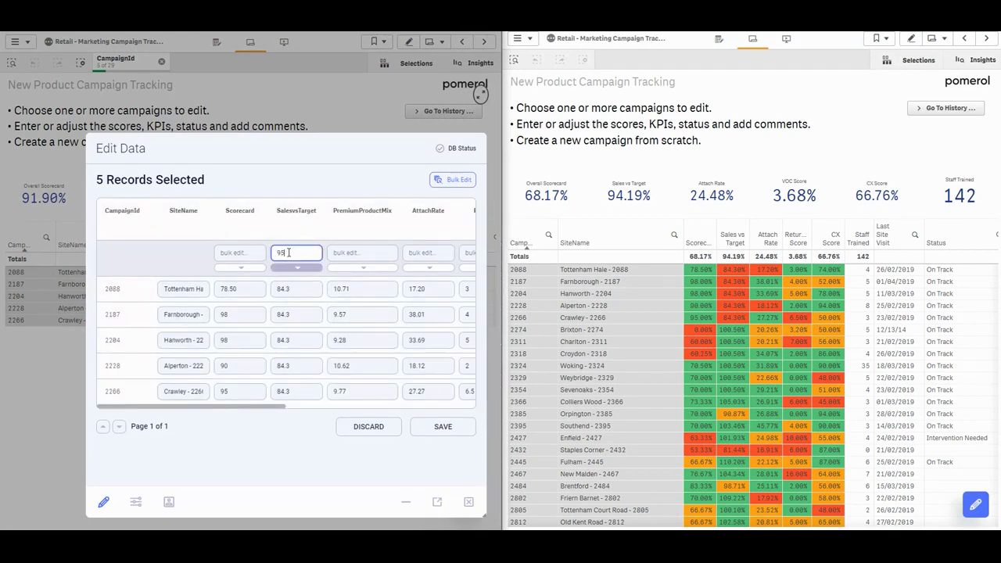
text(.5)
click(297, 269)
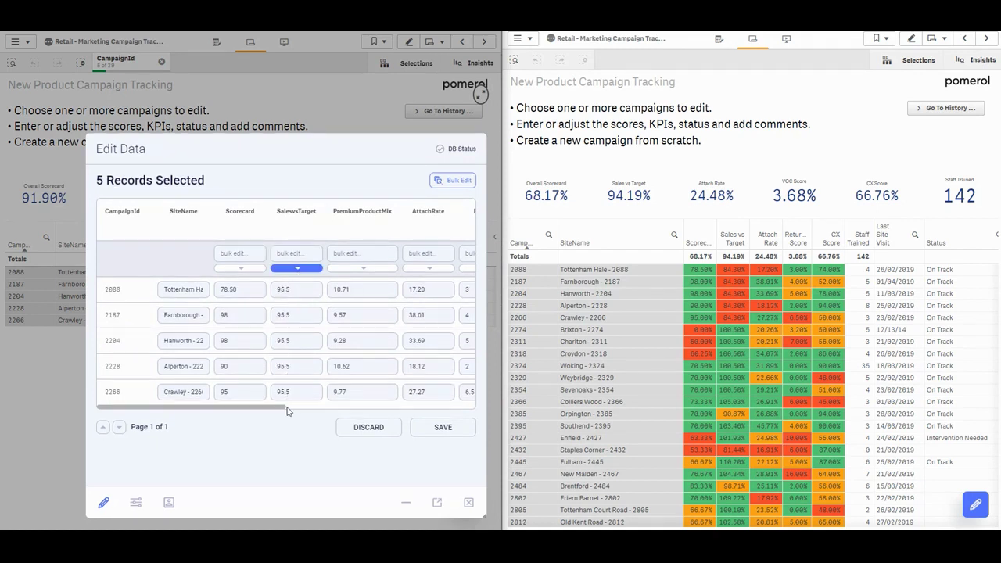
click(436, 430)
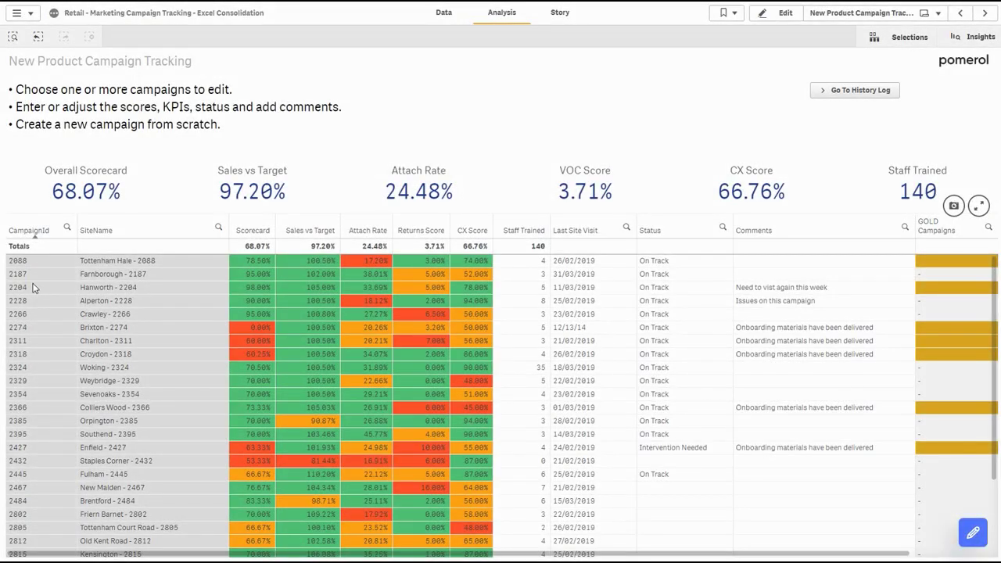
Reselect campaigns 2187, 2204 and 2228, then set 2187's Scorecard to 98 and SalesvsTarget to 105.
drag(33, 274, 36, 302)
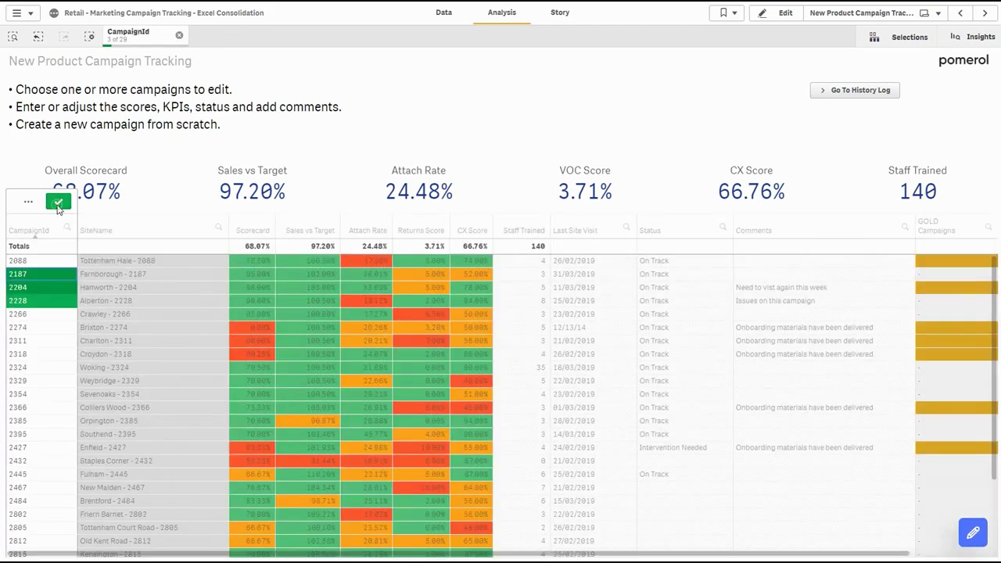
click(57, 204)
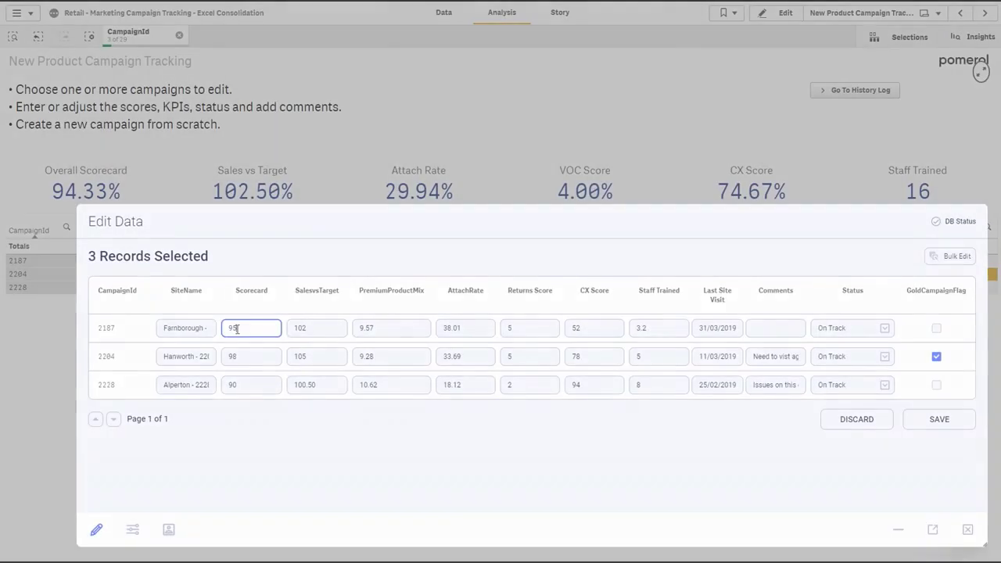
key(BackSpace)
text(8)
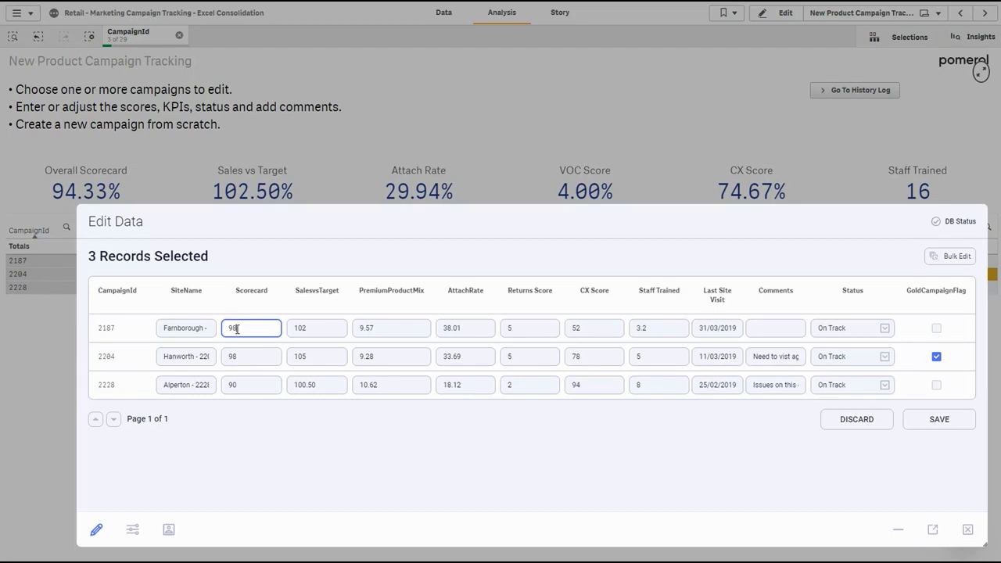
click(293, 327)
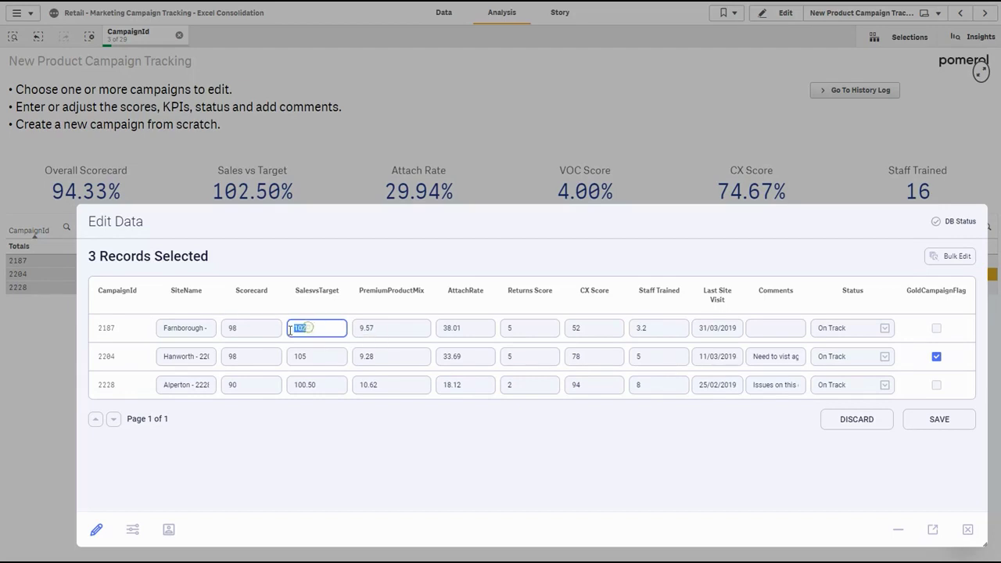
text(105)
Set campaign 2187's Returns Score to 4 and Staff Trained to 5.
click(520, 328)
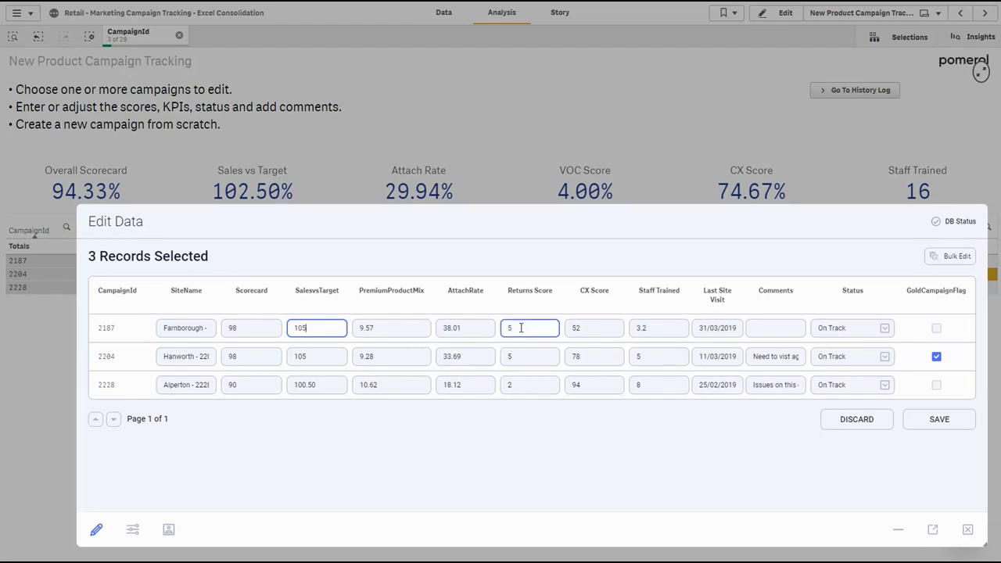
key(BackSpace)
text(4)
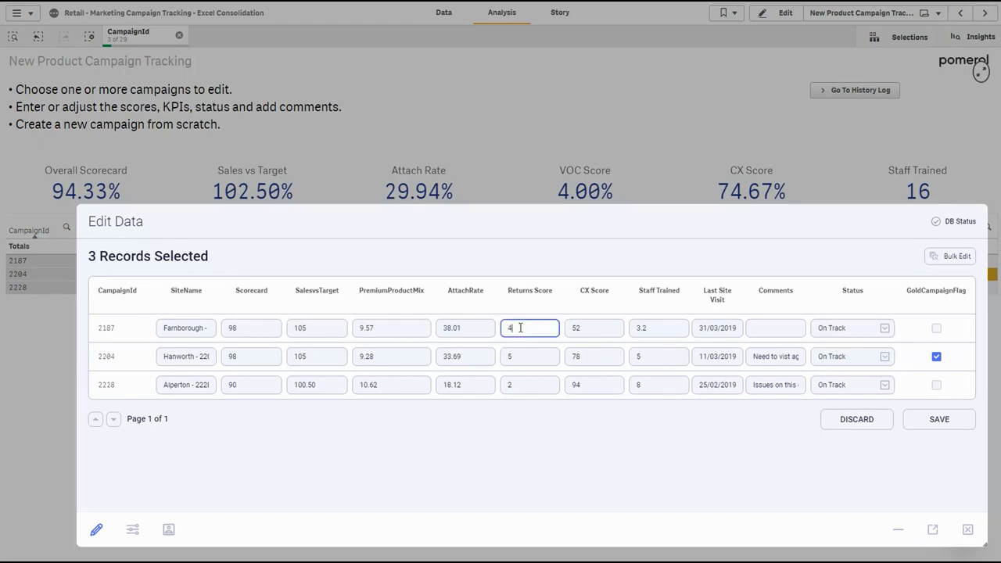
key(Tab)
key(Tab)
drag(655, 328, 633, 328)
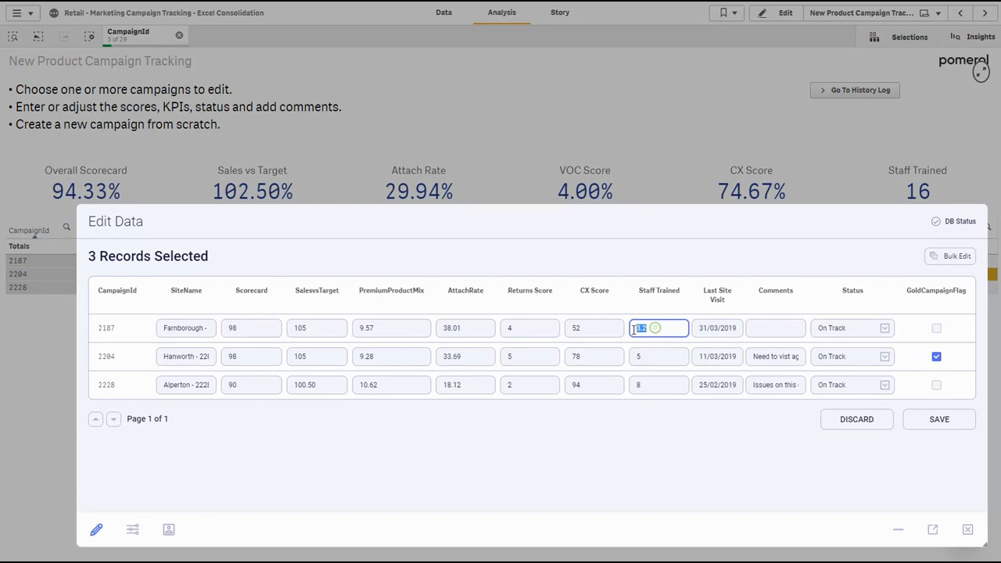
text(5)
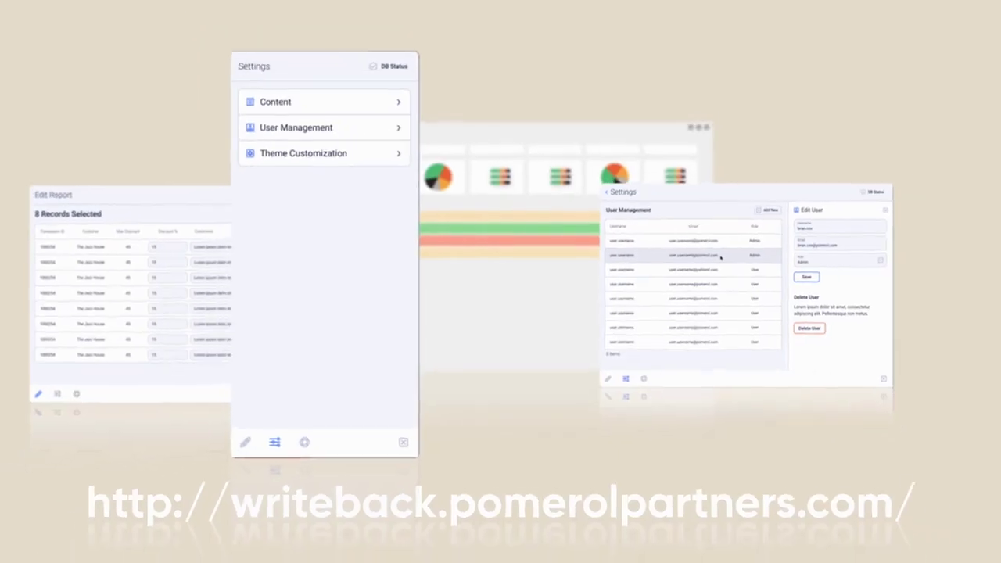